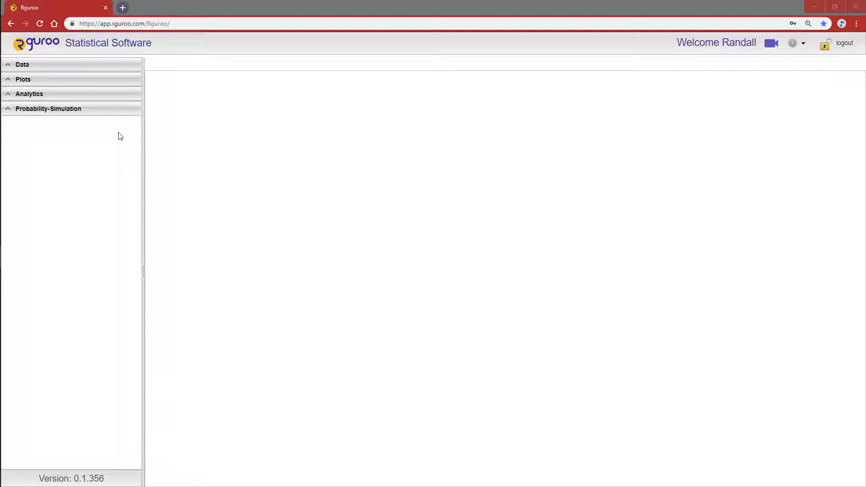
# Step: Open the mtcars dataset from the Data panel to view its table
pyautogui.click(46, 68)
pyautogui.doubleClick(61, 140)
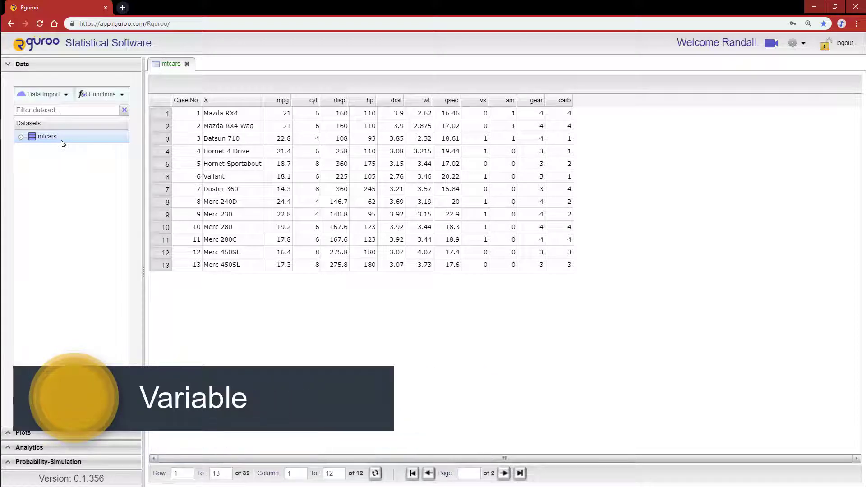
# Step: Close the mtcars table and start a new Linear Regression from Analytics > Analysis
pyautogui.click(186, 64)
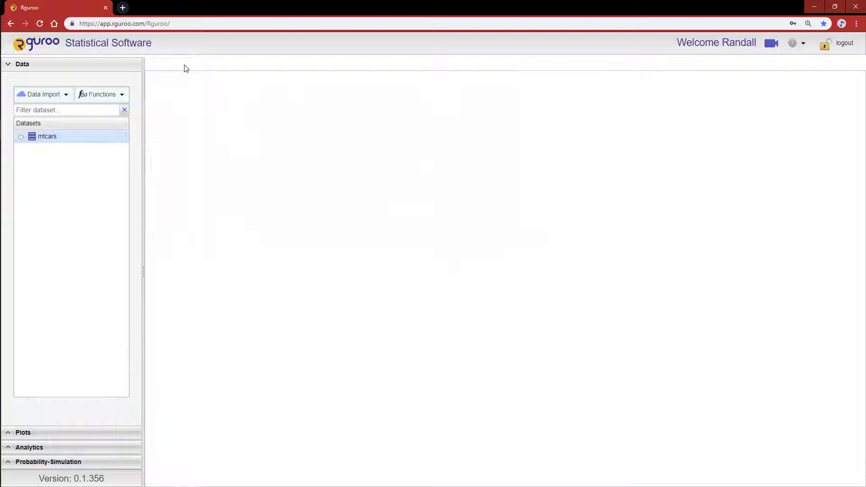
pyautogui.click(69, 70)
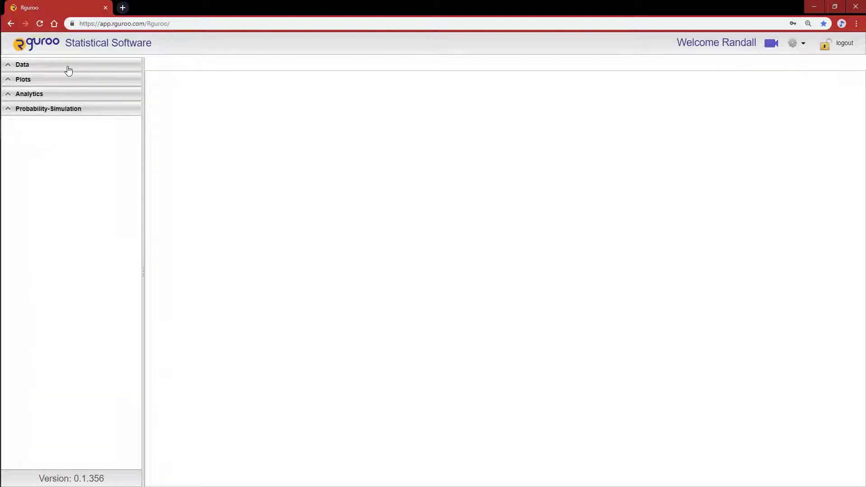
pyautogui.click(67, 96)
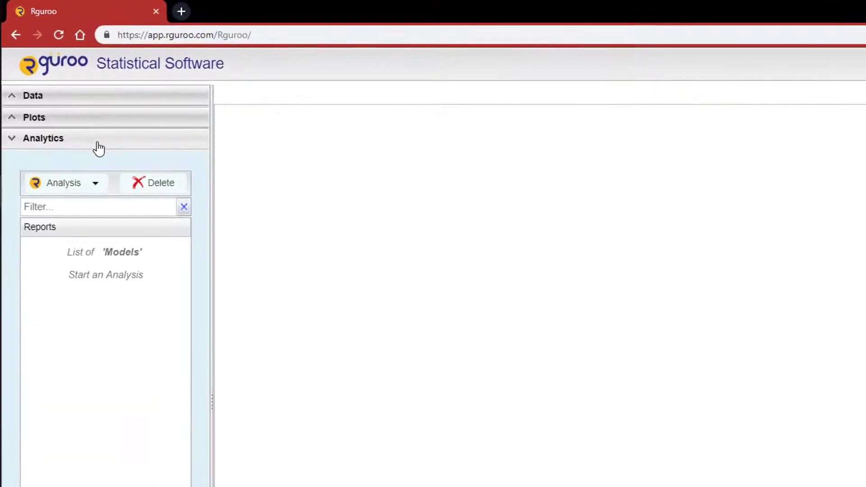
pyautogui.click(95, 188)
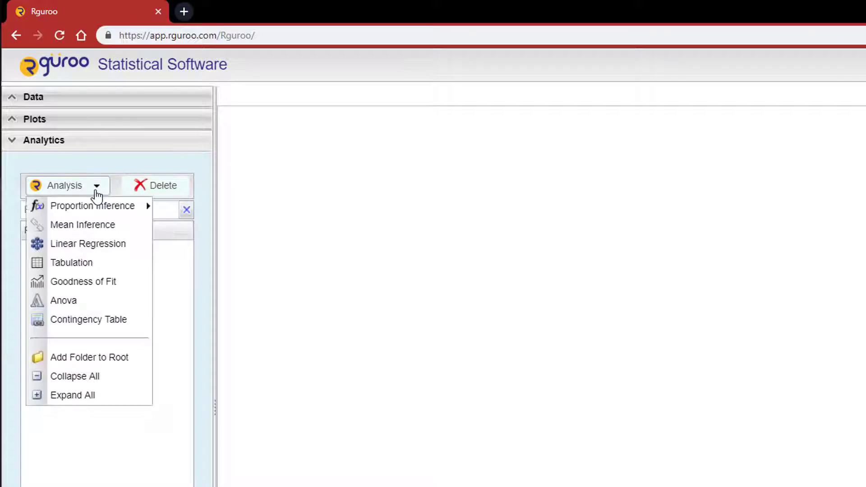
pyautogui.click(90, 248)
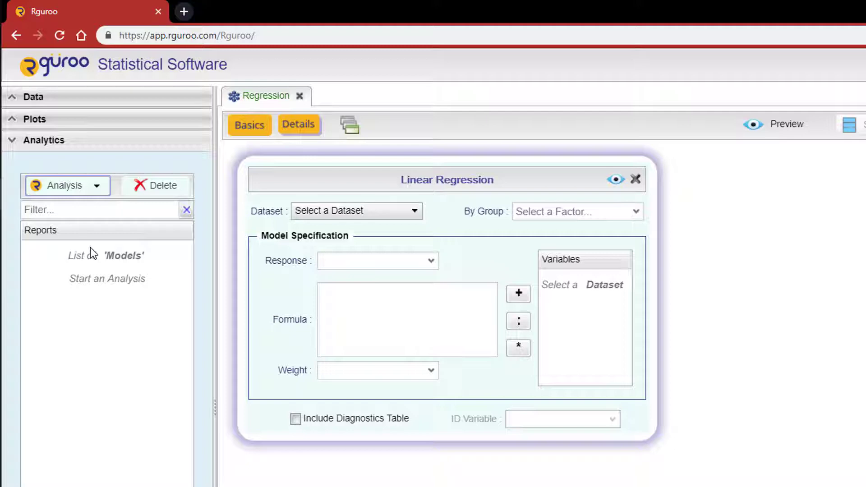
# Step: Set the regression dataset to mtcars, response to mpg, and formula to hp+wt+hp:wt
pyautogui.click(361, 212)
pyautogui.click(357, 231)
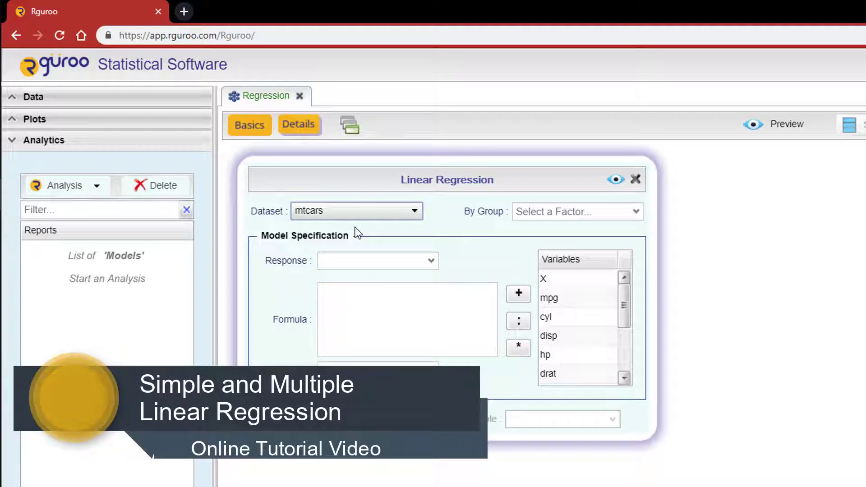
pyautogui.click(431, 264)
pyautogui.click(375, 277)
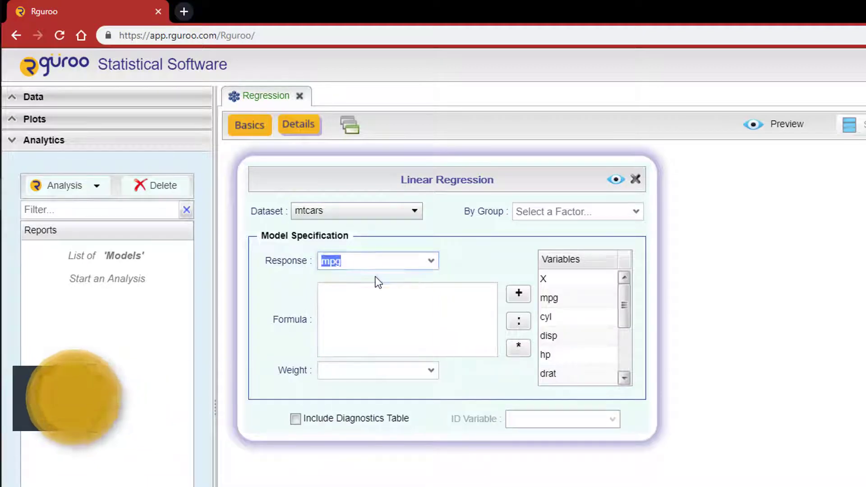
pyautogui.click(352, 295)
pyautogui.write('hp+wt+hp')
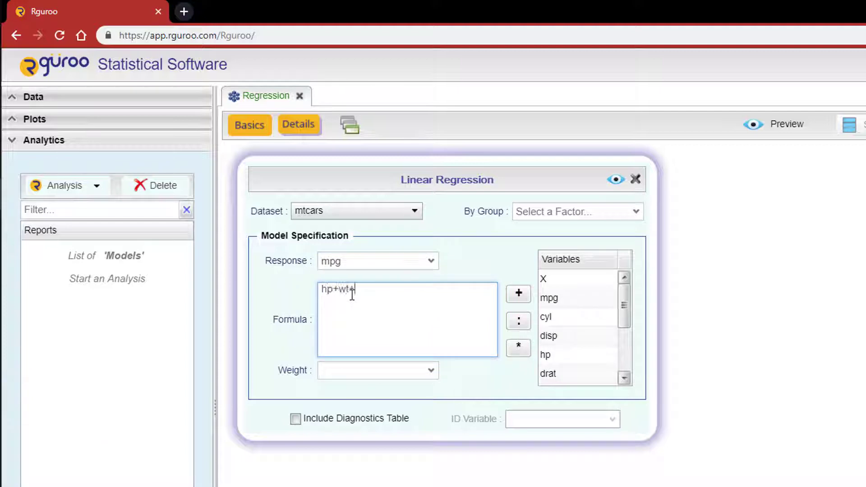
pyautogui.write(':wt')
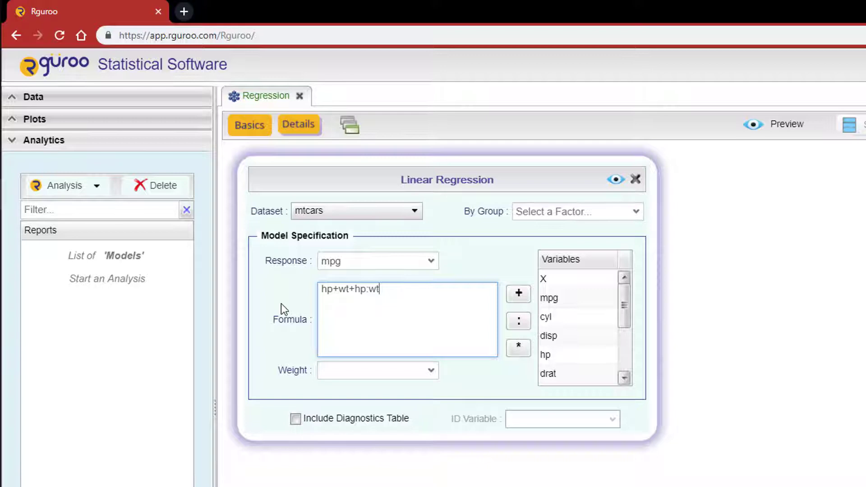
# Step: Change the response to log(mpg), then to 1/mpg, and select the formula text
pyautogui.click(361, 263)
pyautogui.write('l')
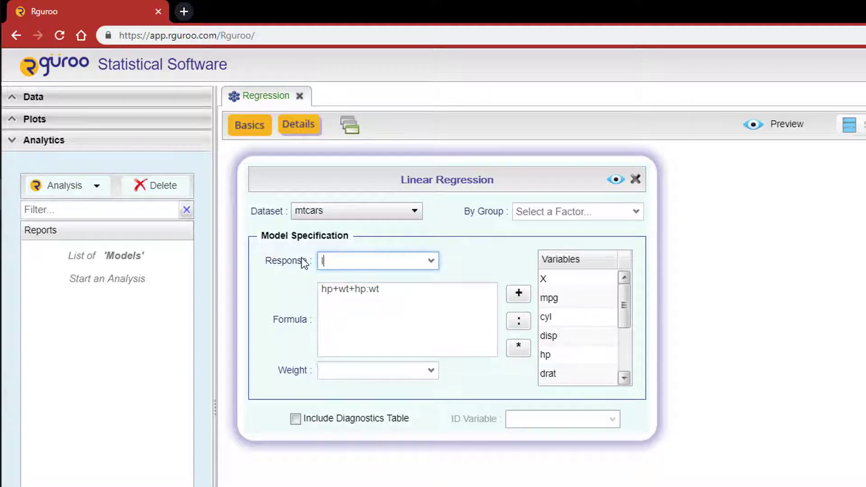
pyautogui.write('og(mpg)')
pyautogui.moveTo(364, 261); pyautogui.dragTo(268, 260)
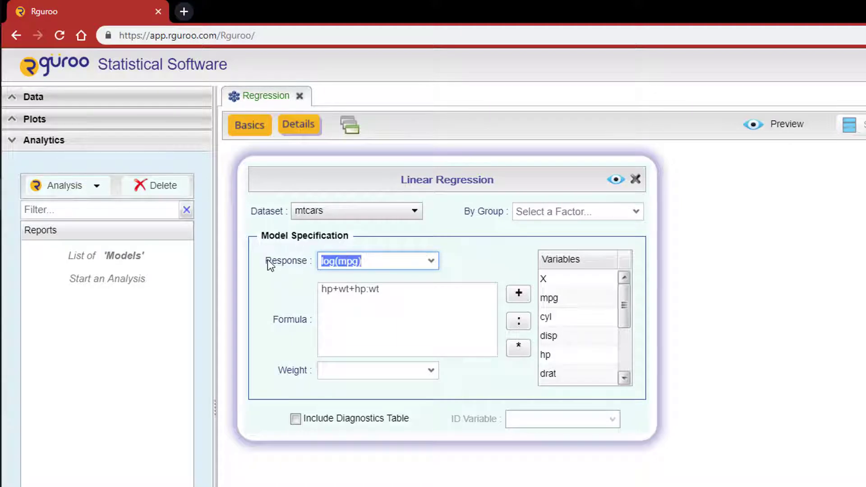
pyautogui.write('1/mpg')
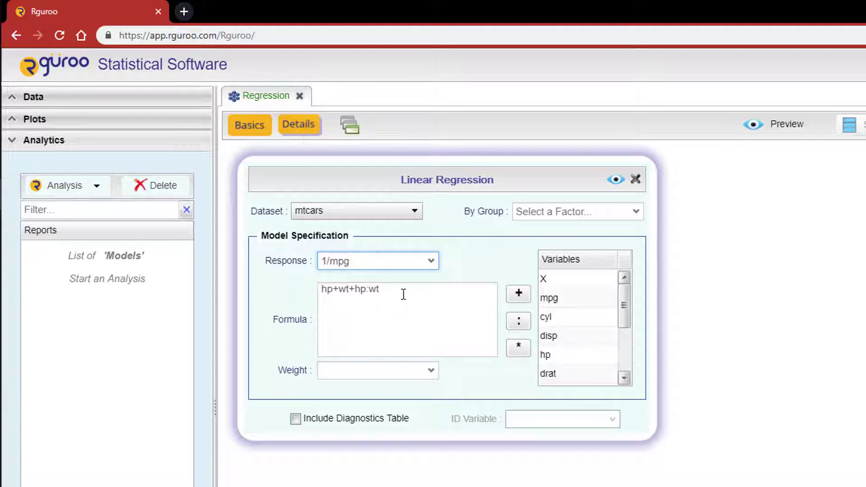
pyautogui.moveTo(405, 292); pyautogui.dragTo(265, 286)
# Step: Enter formula I(hp/wt)+wt, include the diagnostics table, and use mpg as ID variable
pyautogui.write('I(hp')
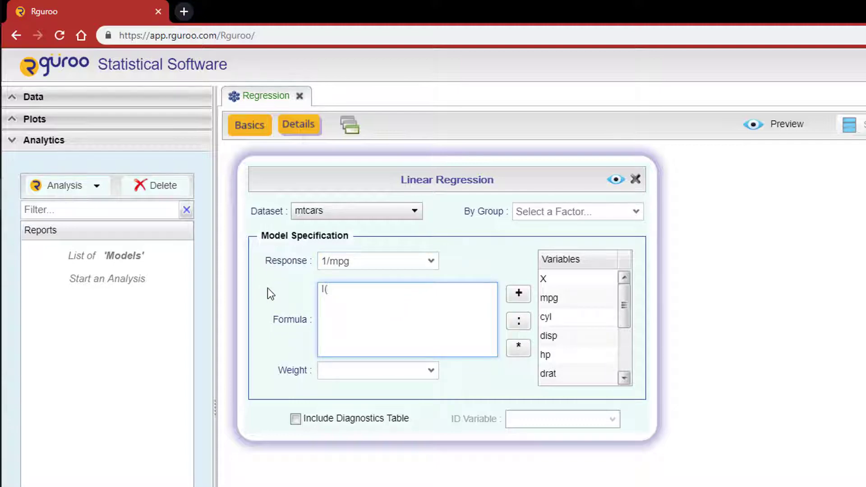
pyautogui.write('/wt)+wt')
pyautogui.click(298, 418)
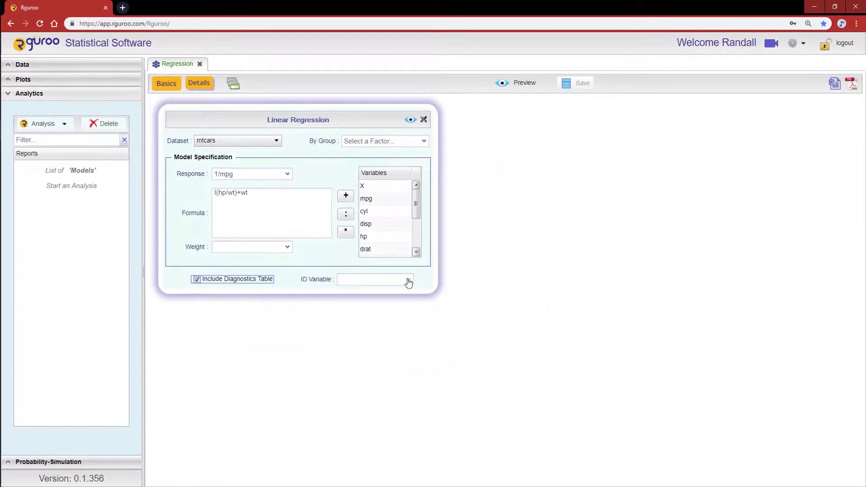
pyautogui.click(409, 283)
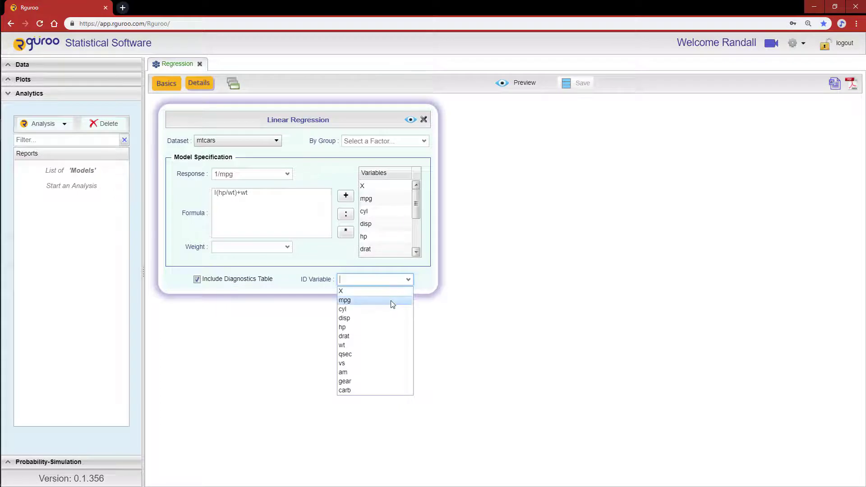
pyautogui.click(392, 300)
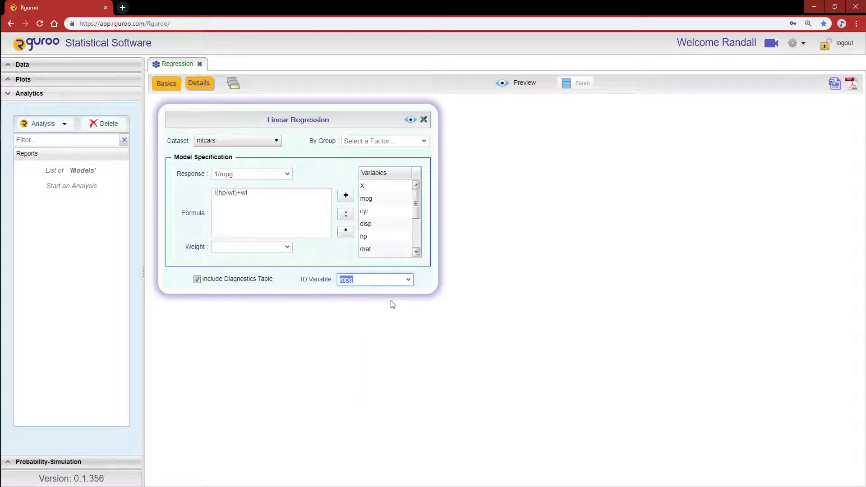
# Step: Preview the report and scroll down to the Case-wise Estimates and Diagnostics table
pyautogui.click(411, 119)
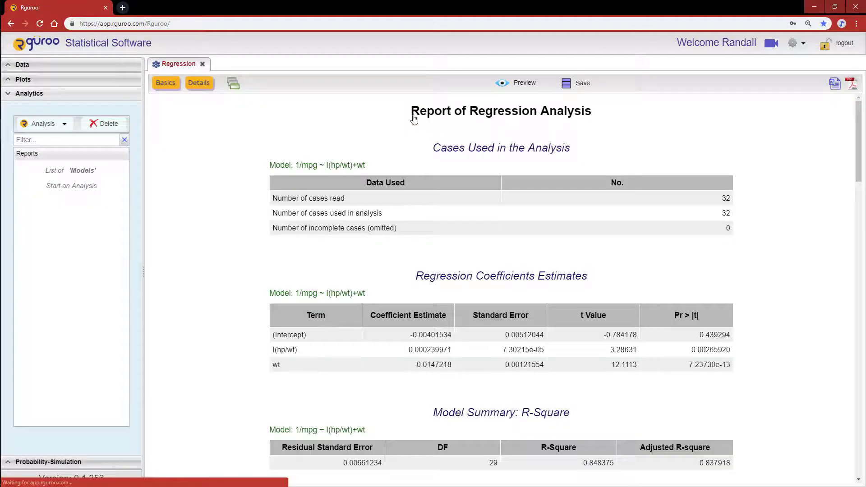
pyautogui.scroll(-2, 857, 156)
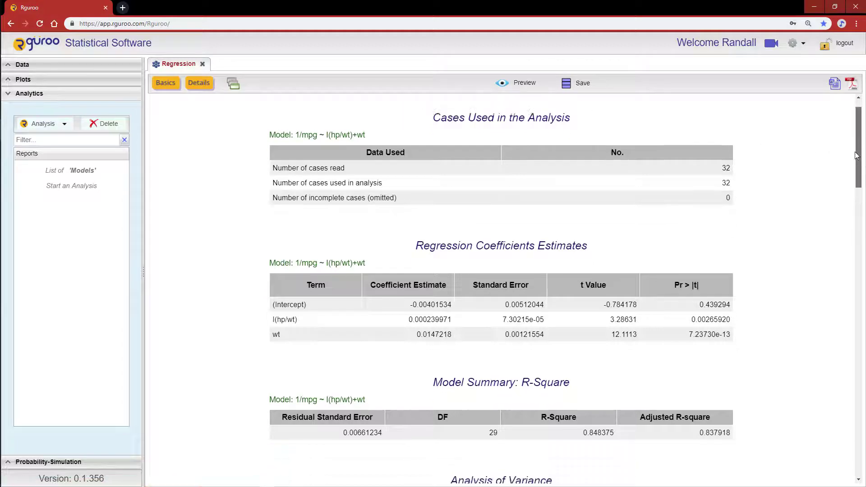
pyautogui.scroll(-4, 857, 156)
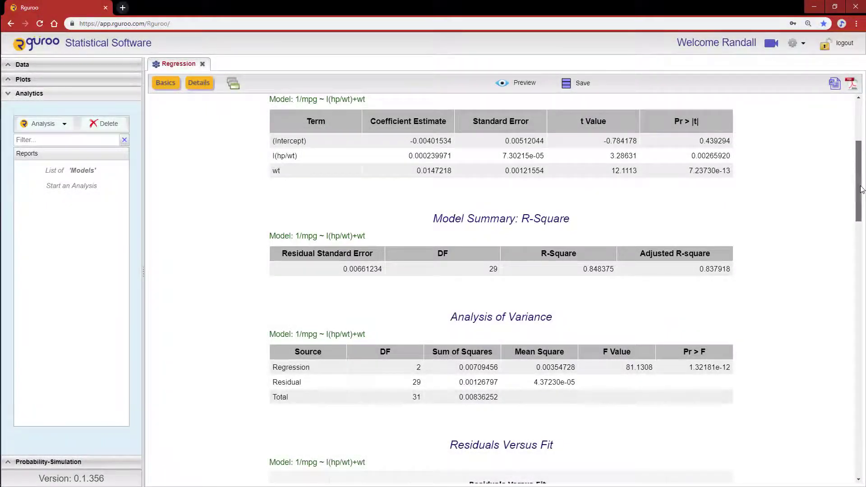
pyautogui.moveTo(862, 190); pyautogui.dragTo(837, 392)
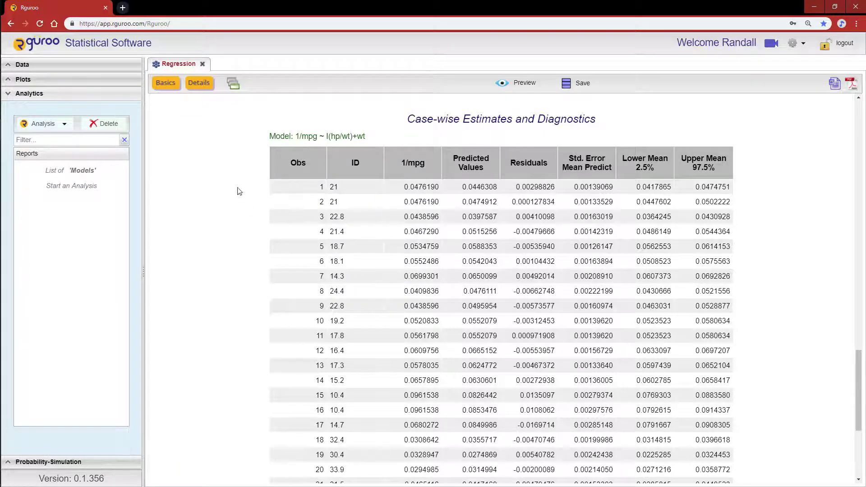
# Step: View the Estimates and Diagnostics options, then return to the Basics model settings
pyautogui.click(197, 90)
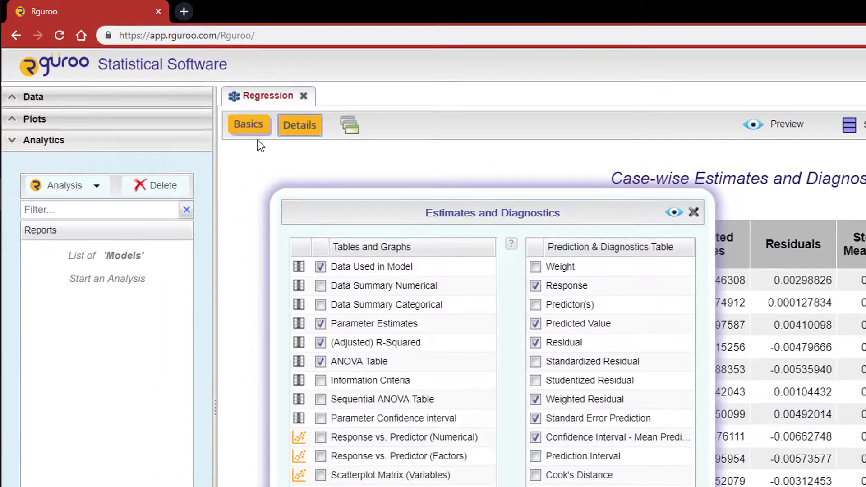
pyautogui.click(225, 115)
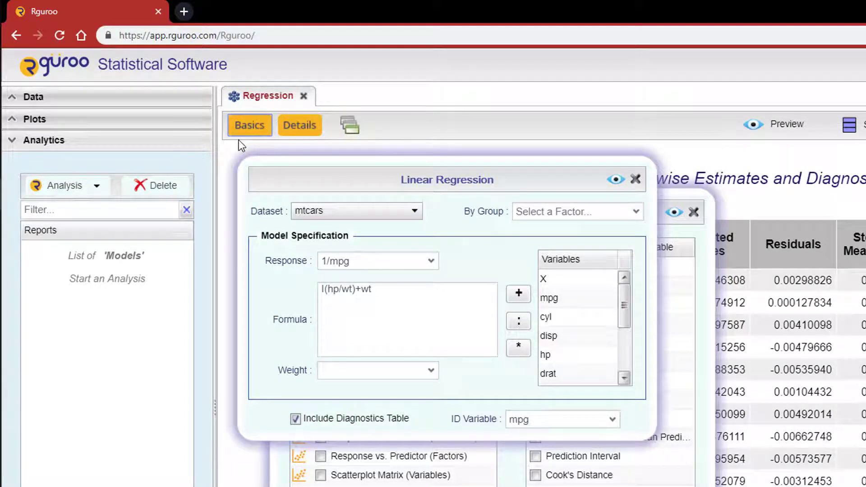
# Step: Clear the formula I(hp/wt)+wt and enter hp+am-1 instead
pyautogui.tripleClick(341, 289)
pyautogui.press('BackSpace')
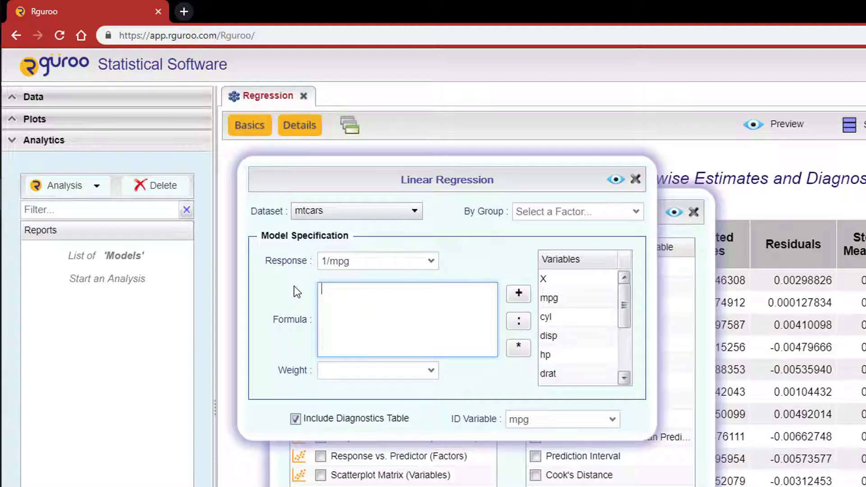
pyautogui.write('hp+am')
pyautogui.write('-1')
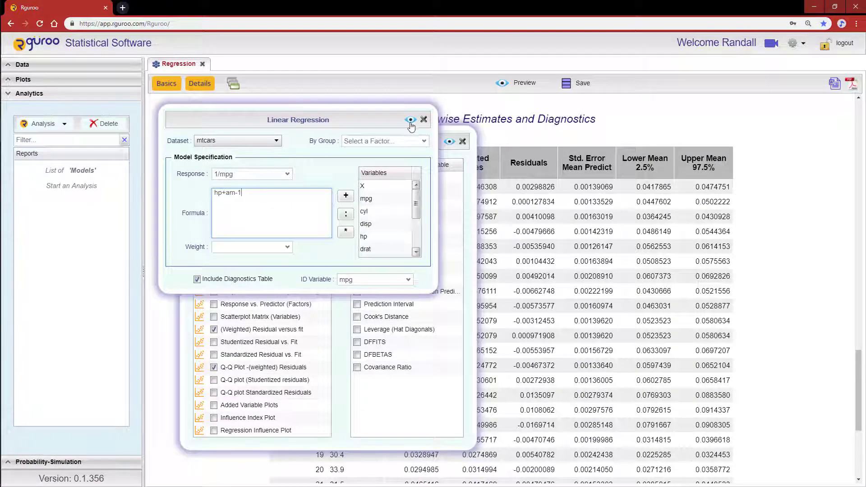
# Step: Preview the 1/mpg ~ hp+am-1 report and open the Estimates and Diagnostics options
pyautogui.click(411, 121)
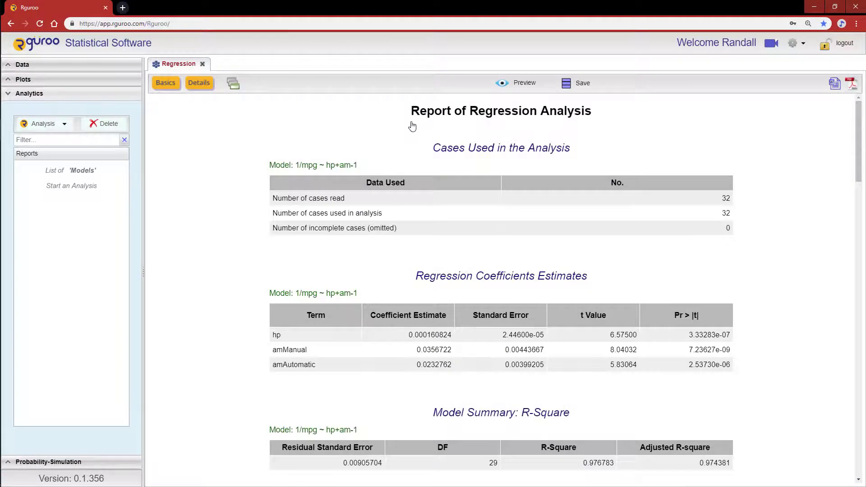
pyautogui.click(203, 86)
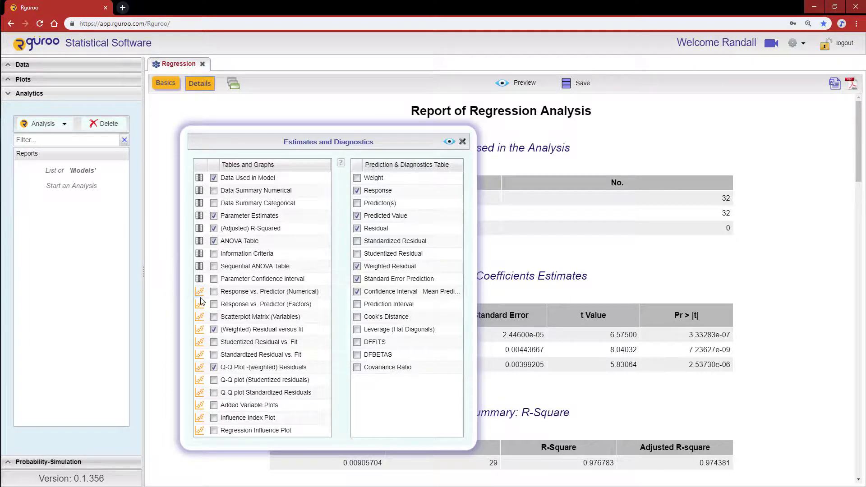
# Step: Add the Response vs. Predictor (Factors) plot at the top of Tables and Graphs and regenerate
pyautogui.click(213, 304)
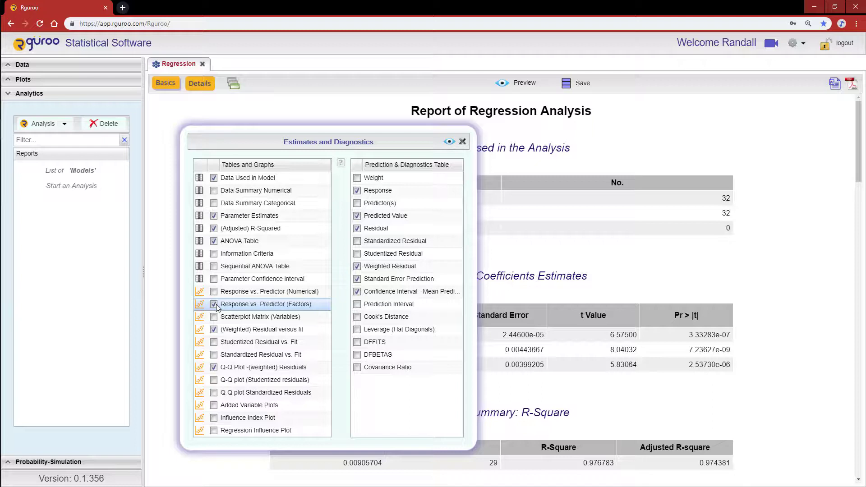
pyautogui.moveTo(216, 306); pyautogui.dragTo(229, 178)
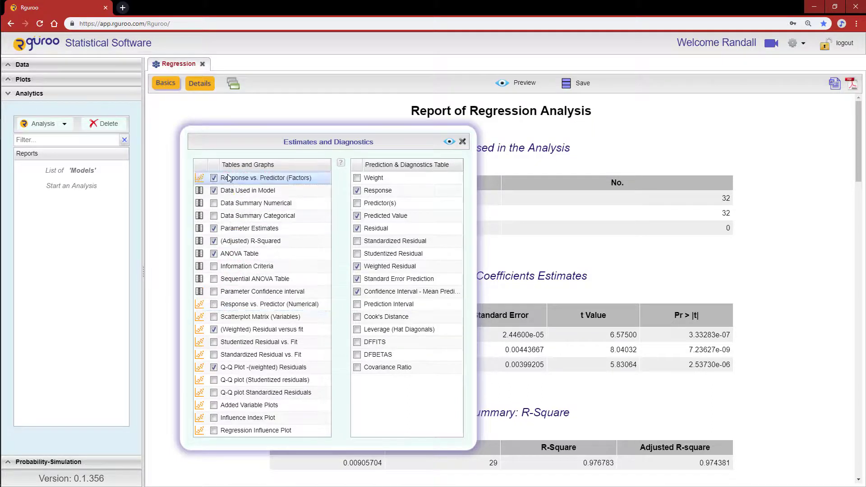
pyautogui.click(450, 142)
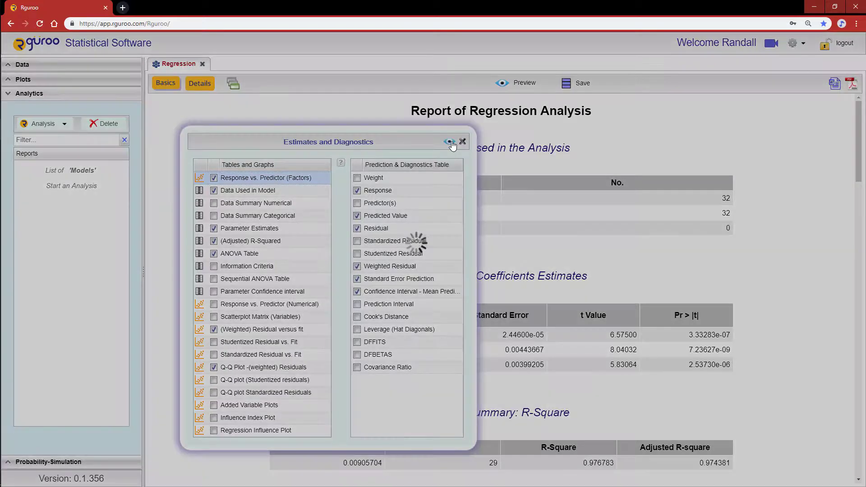